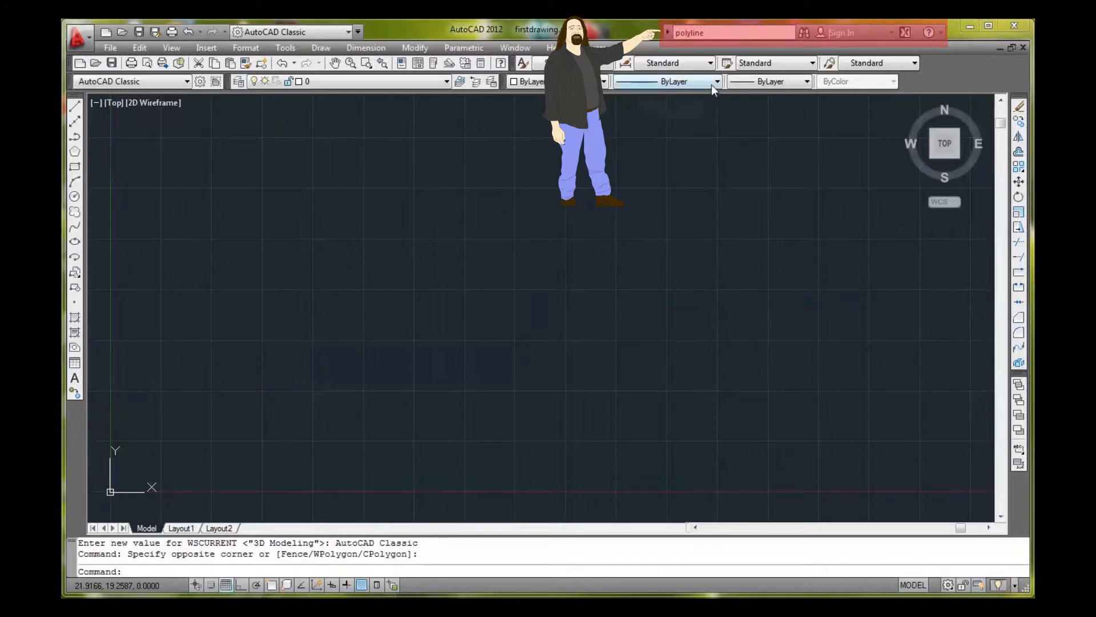
Step: Search the help for "polyline" and close the help window after viewing the article
key(Return)
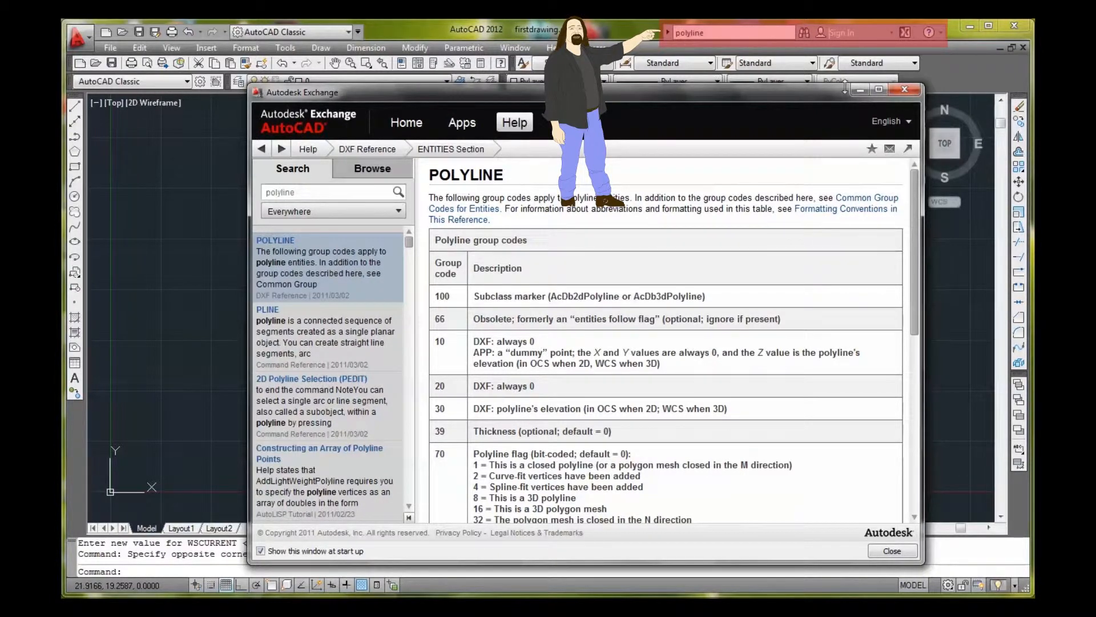
click(903, 88)
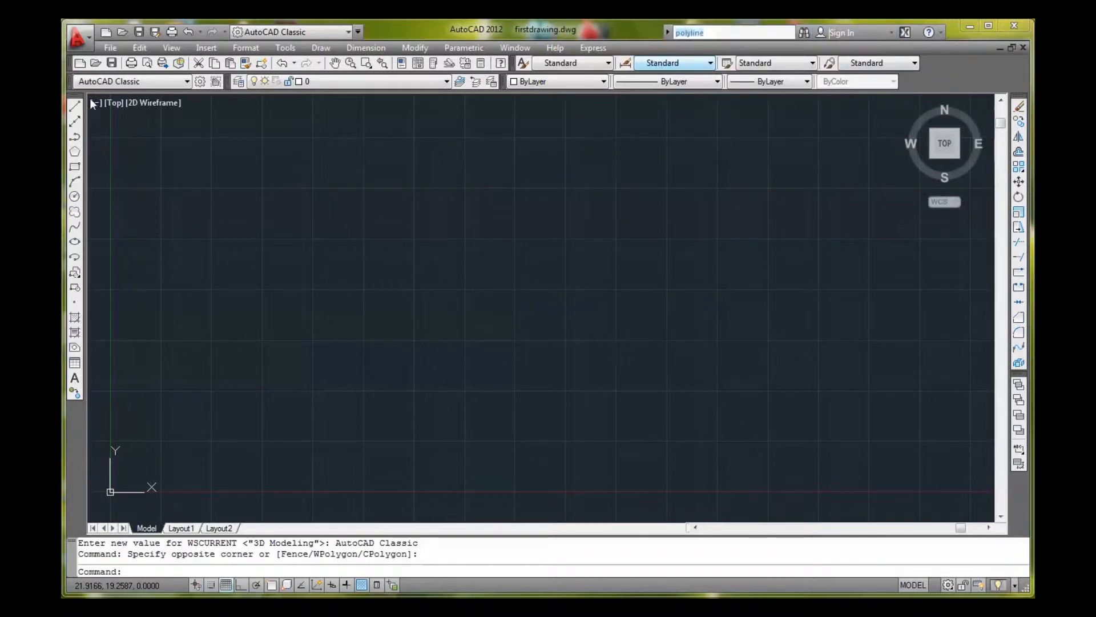
Step: View the list of recent documents and preview one of the recent house drawings without opening it
click(90, 43)
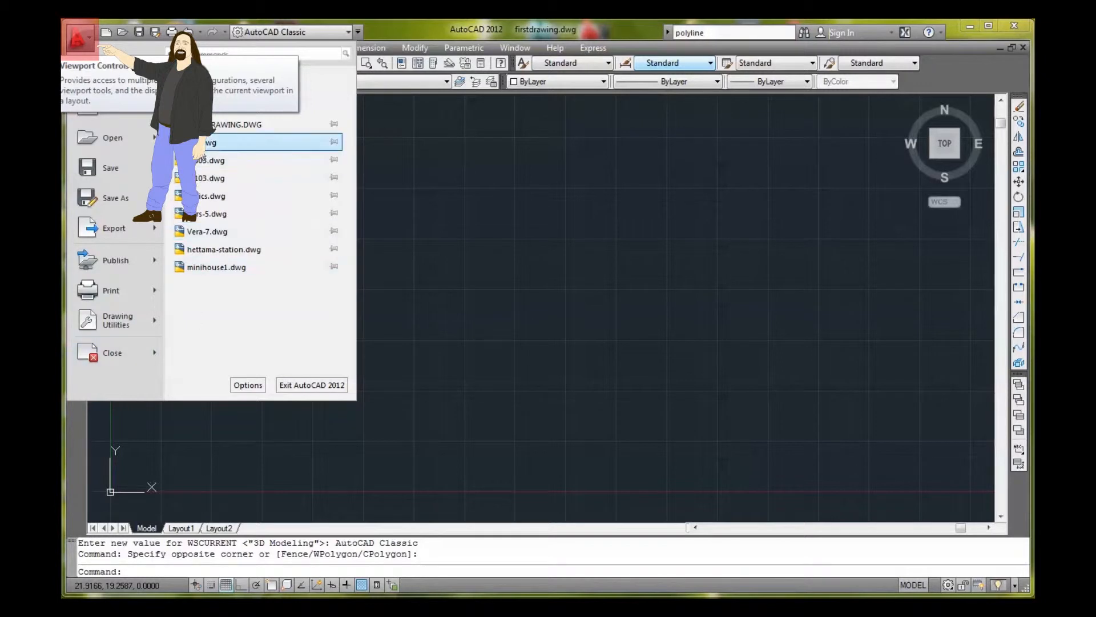
click(79, 38)
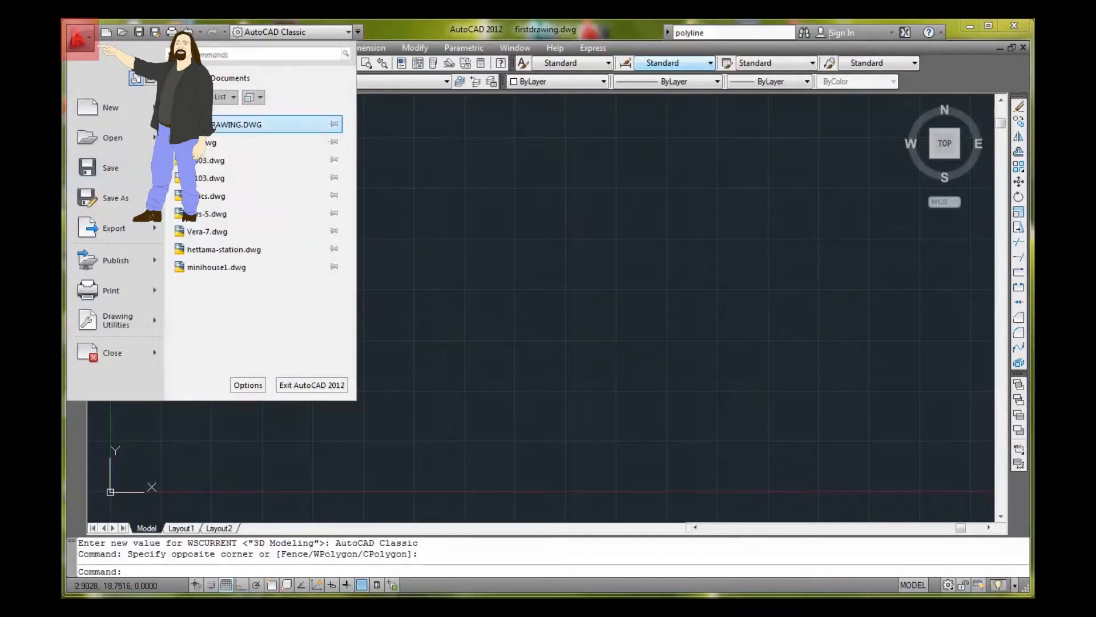
mouse_move(201, 206)
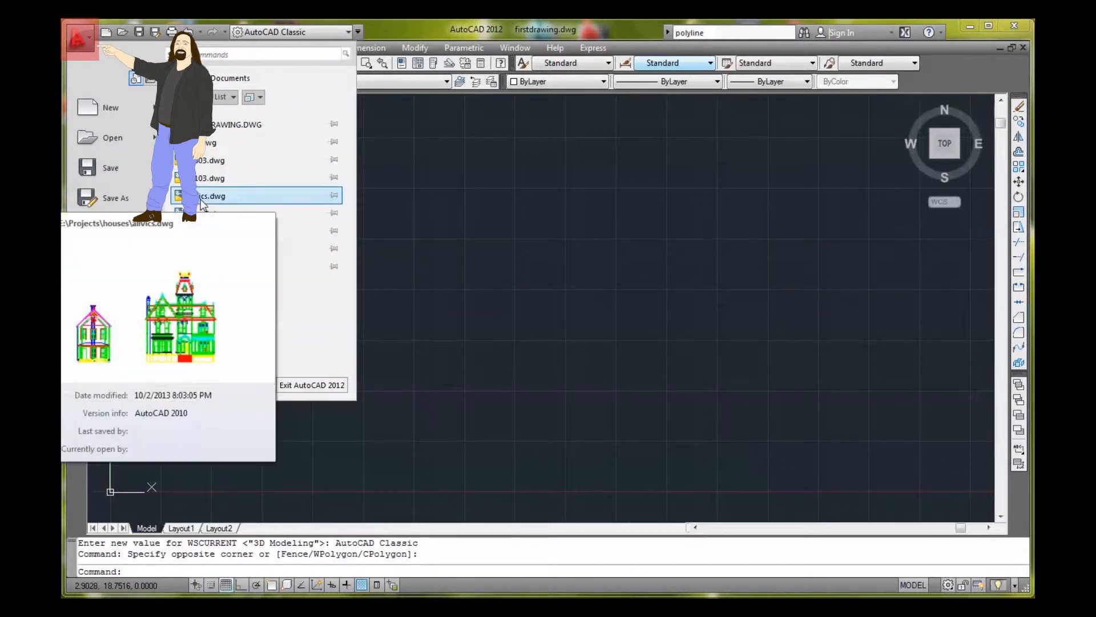
click(450, 164)
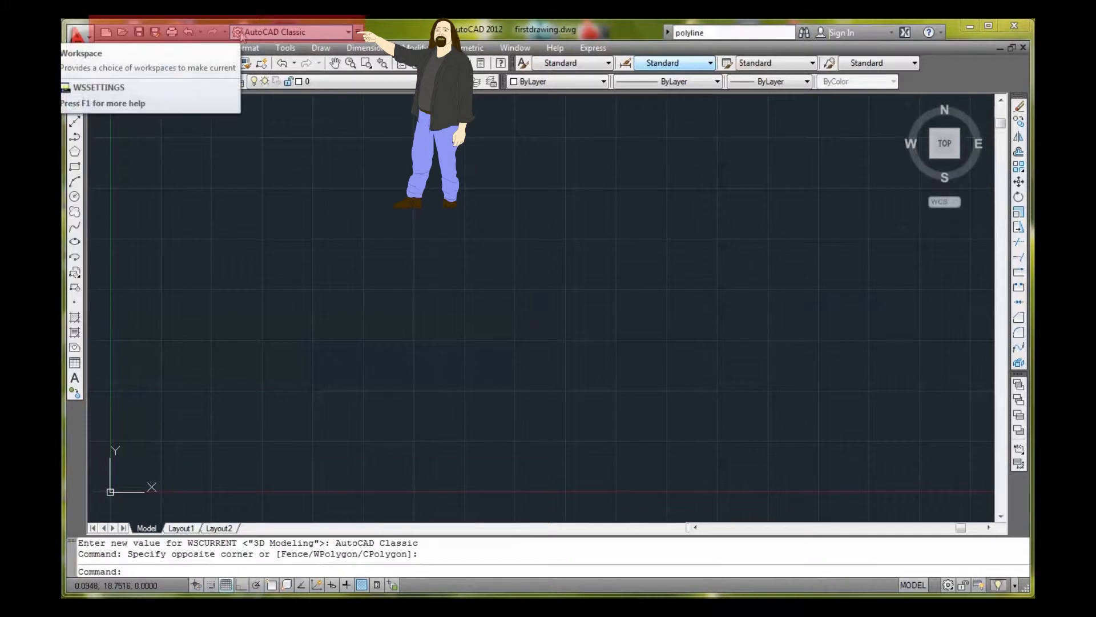
click(350, 33)
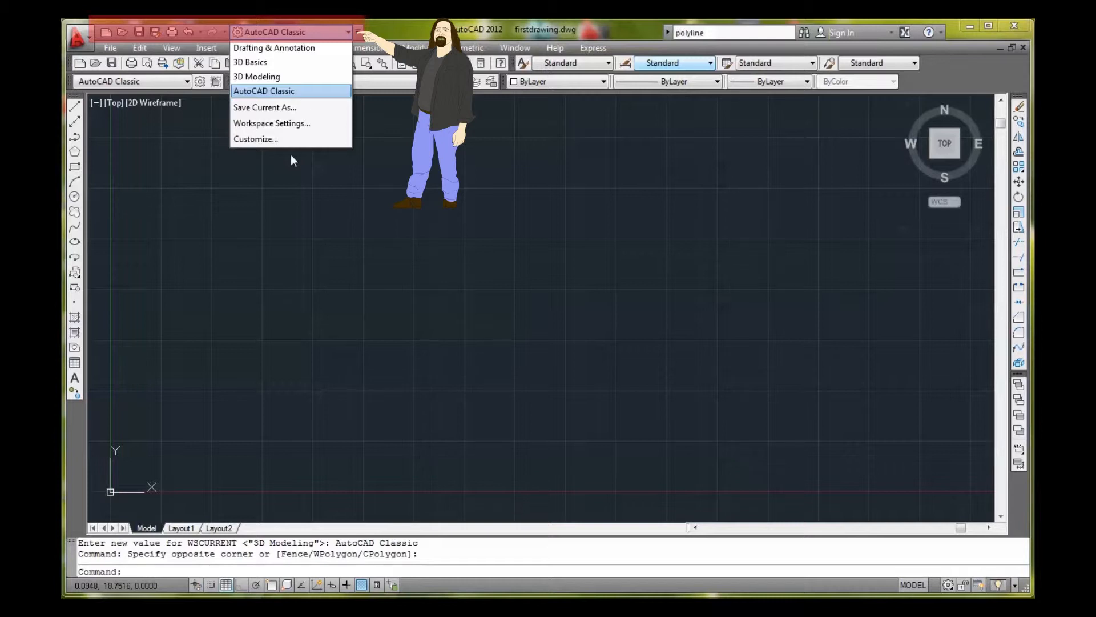
click(349, 33)
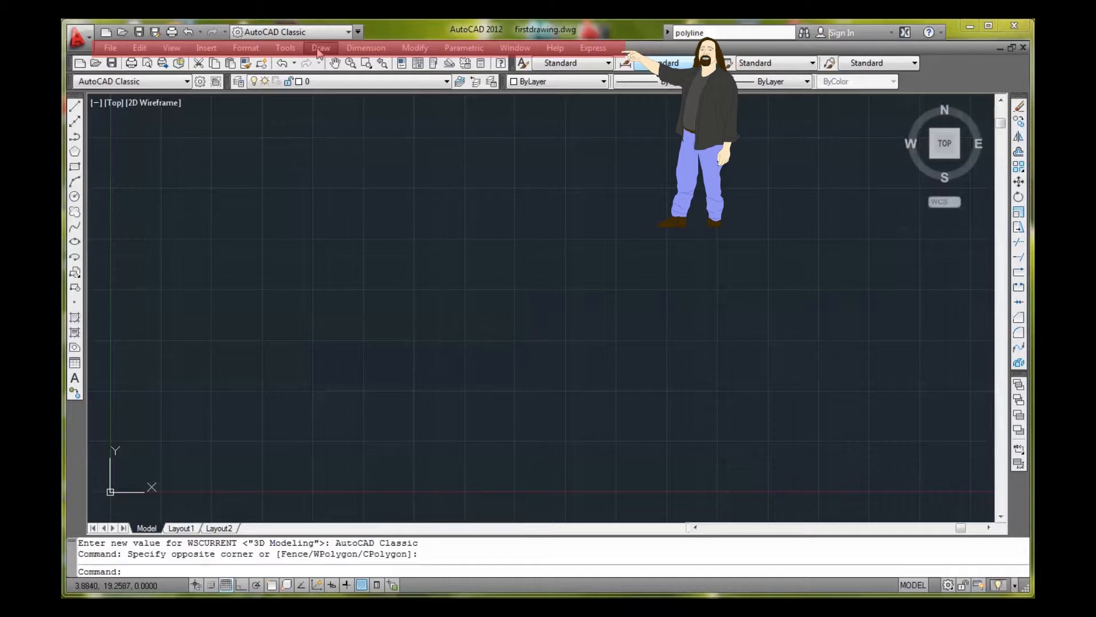
click(319, 50)
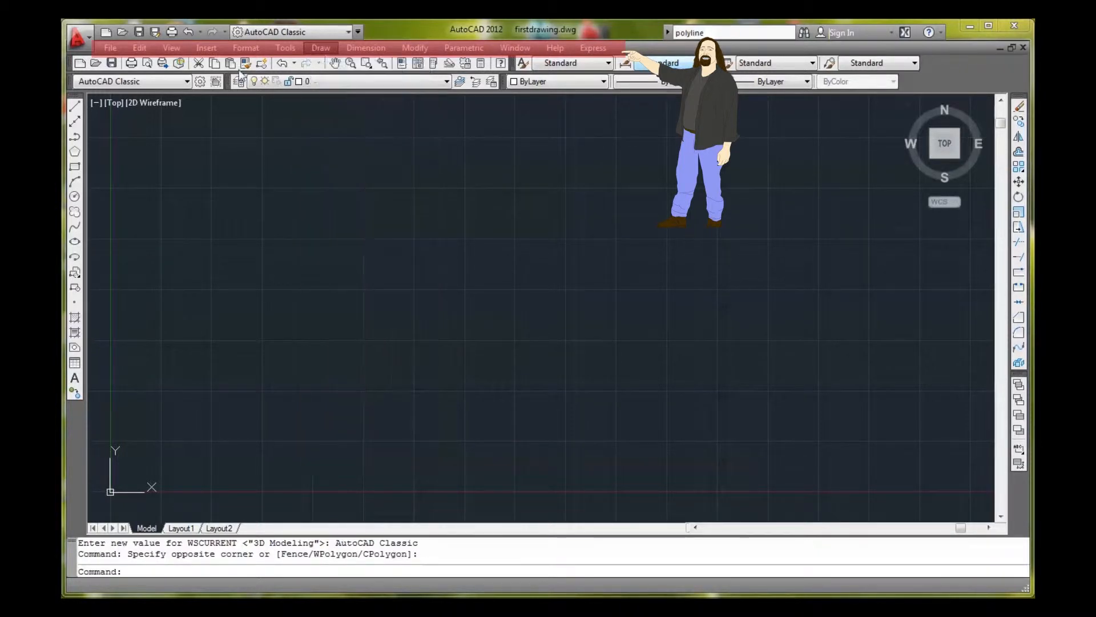
click(196, 181)
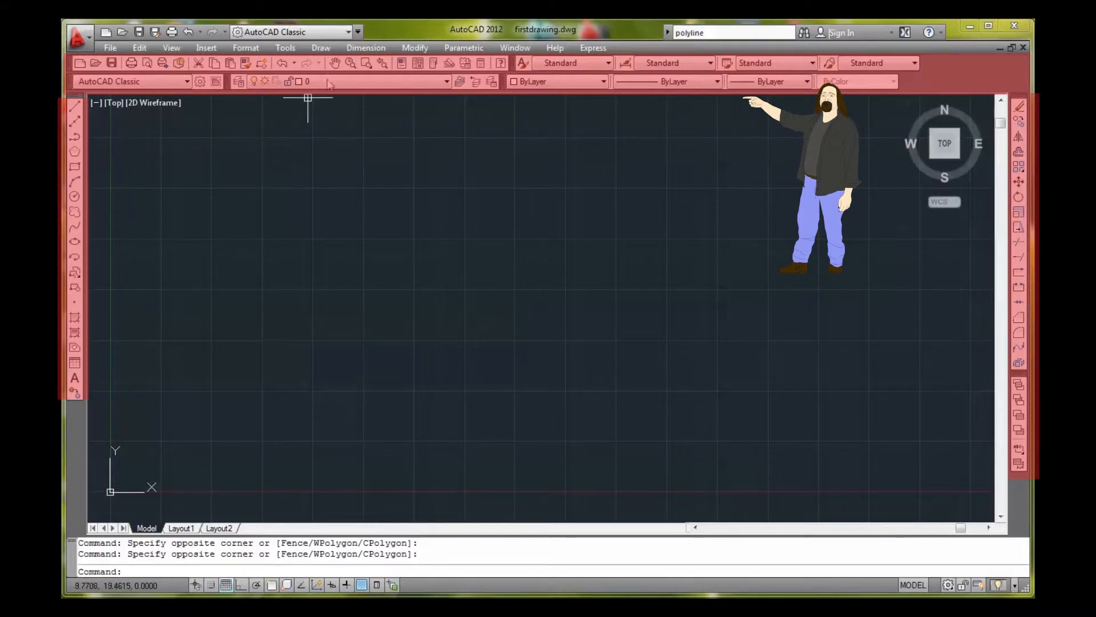
click(363, 50)
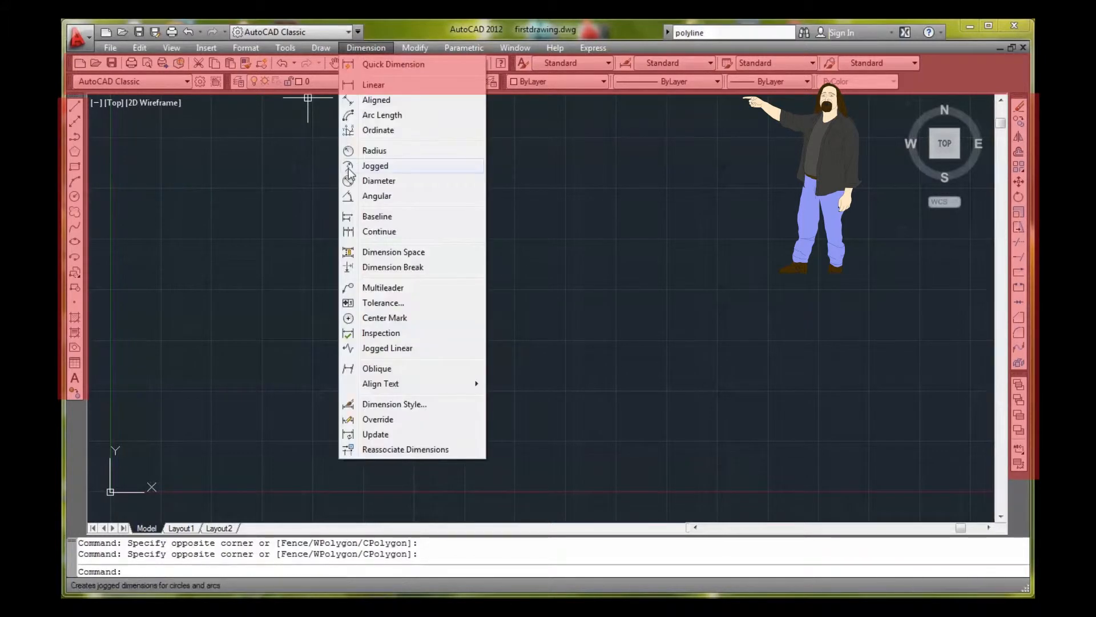
click(308, 142)
click(276, 135)
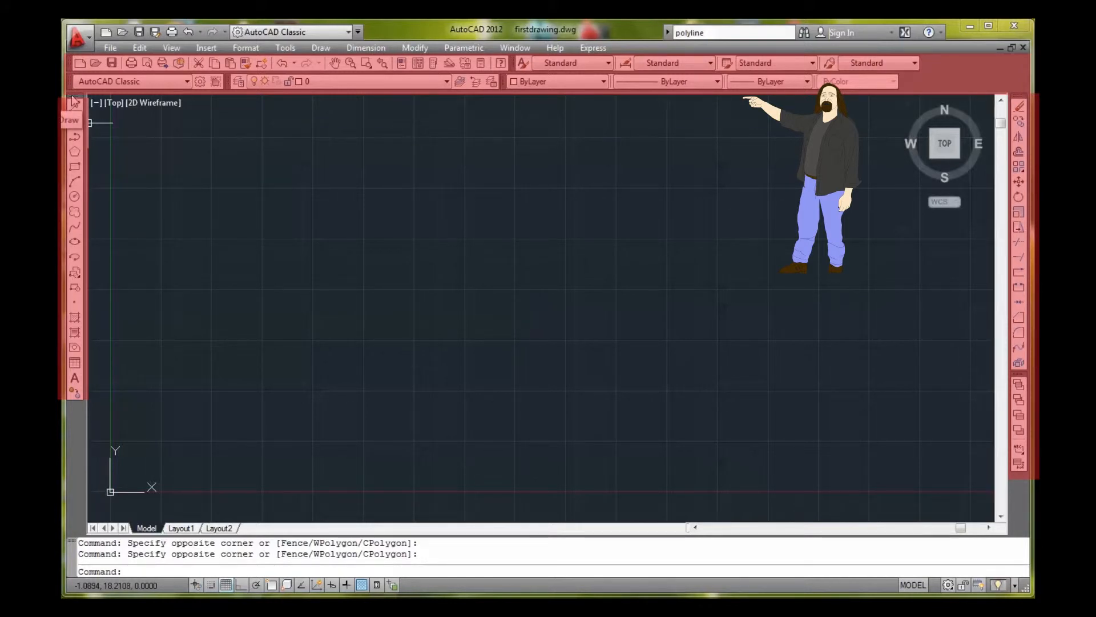
Step: Float the Draw toolbar over the drawing area, reposition it, and dock it back along the drawing area's edge
mouse_move(73, 102)
mouse_down()
mouse_move(337, 170)
mouse_move(450, 183)
mouse_up()
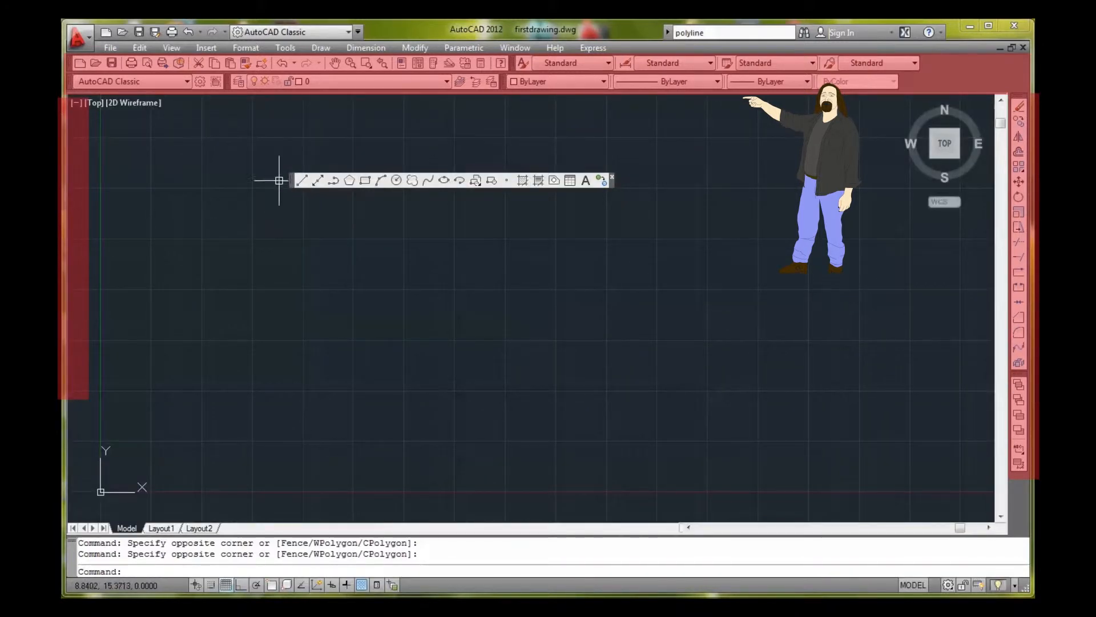
drag(293, 180, 683, 176)
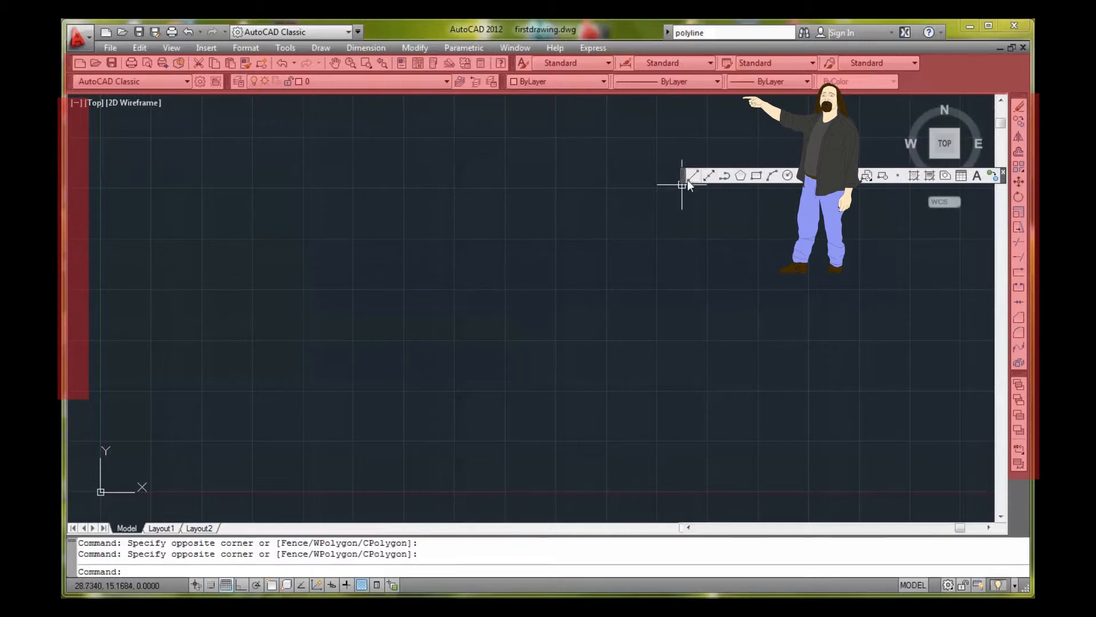
mouse_move(684, 181)
mouse_down()
mouse_move(264, 234)
mouse_move(112, 237)
mouse_move(69, 218)
mouse_up()
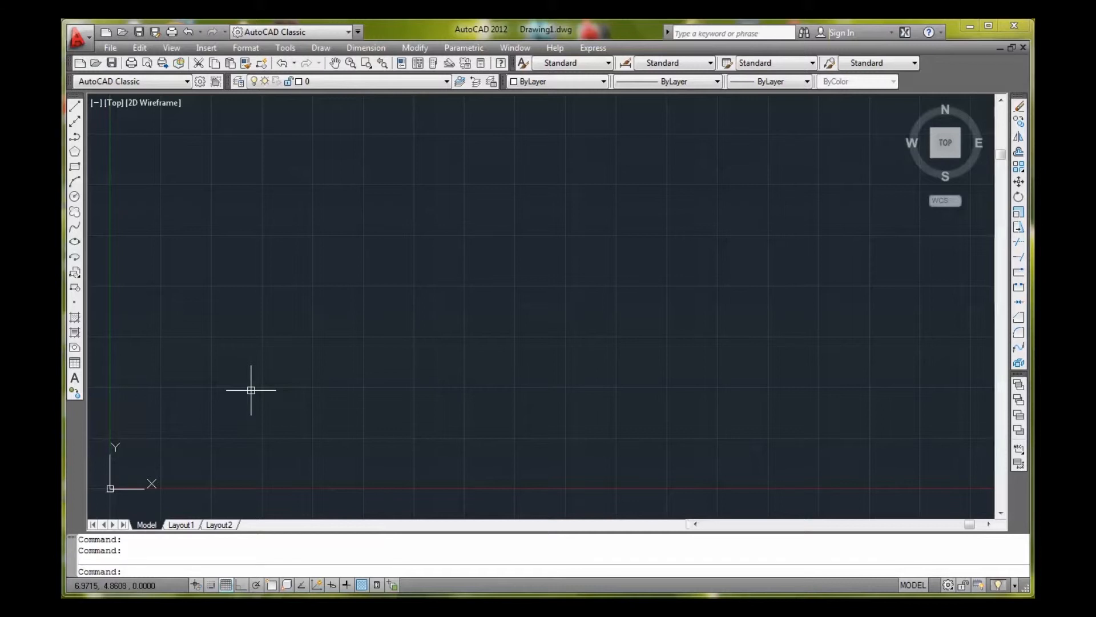
Step: Review the selection mode and grip settings with the DDSELECT command and close the Options dialog
text(DDSE)
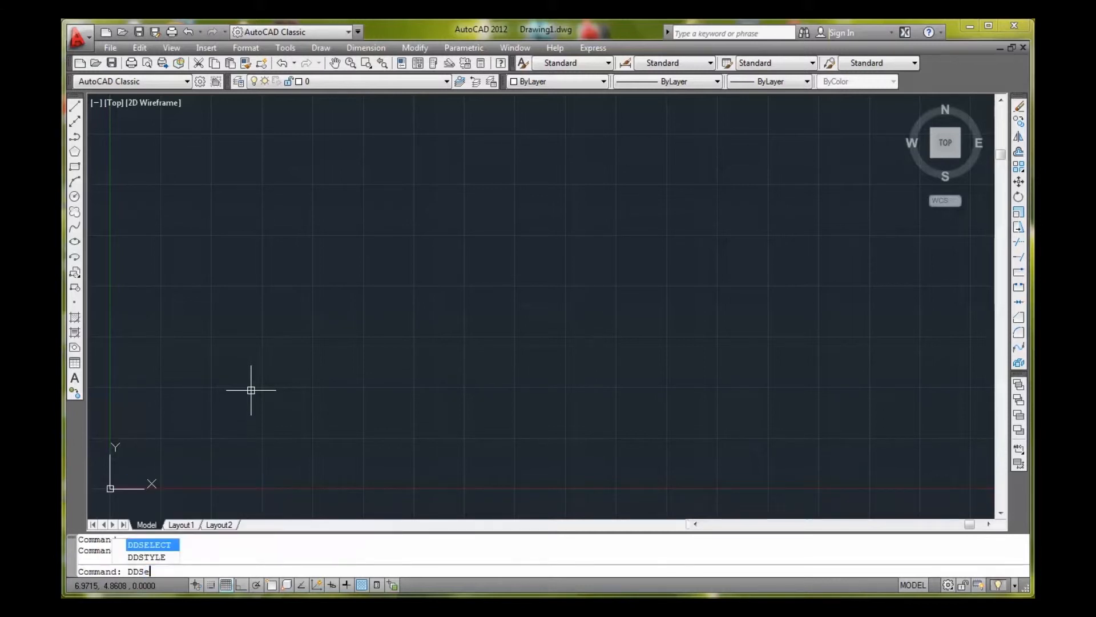
text(LECT)
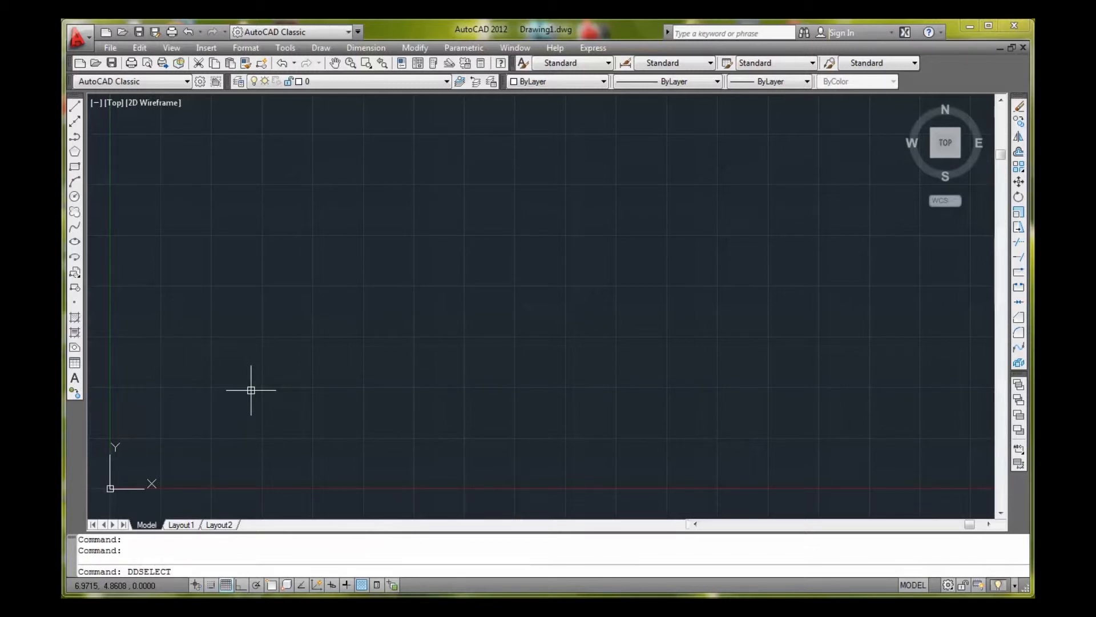
key(Return)
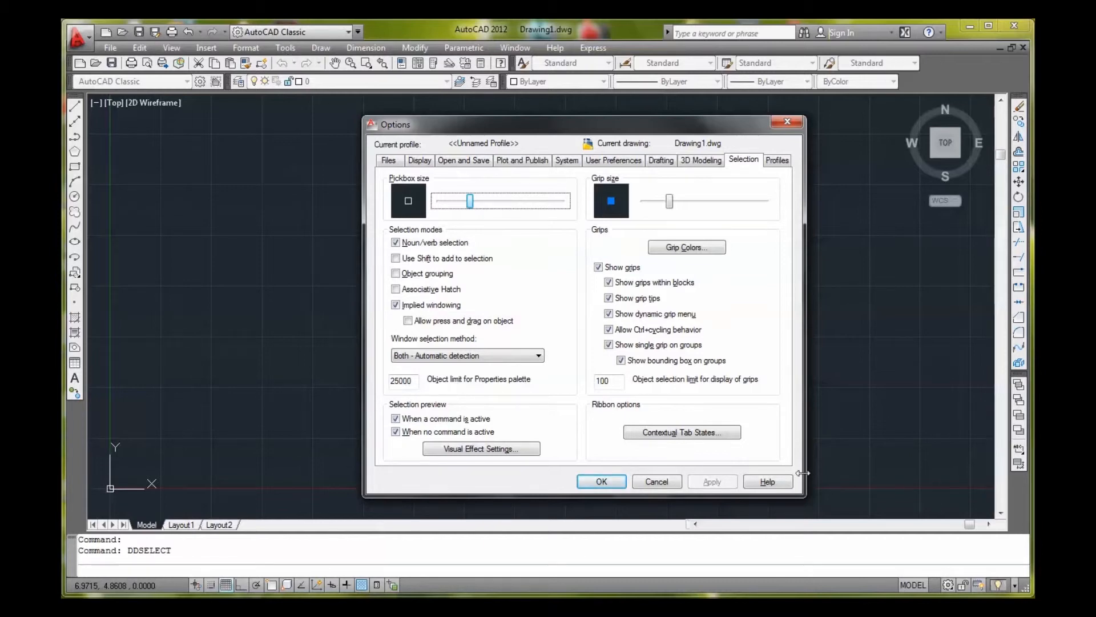
click(614, 481)
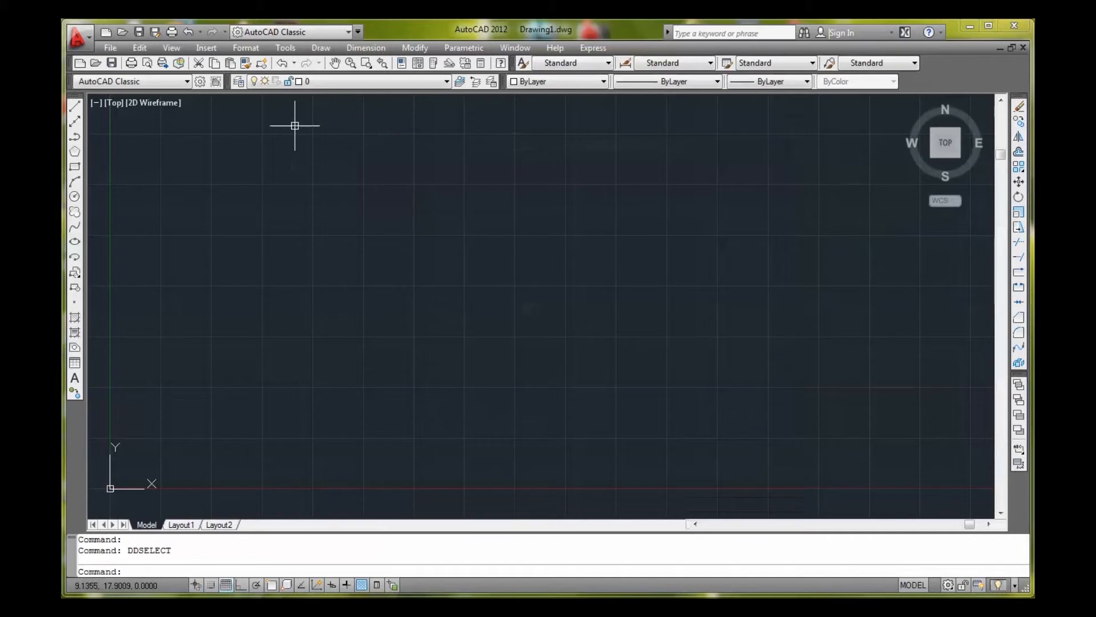
Step: Increase the pickbox size slightly in the selection options
click(285, 48)
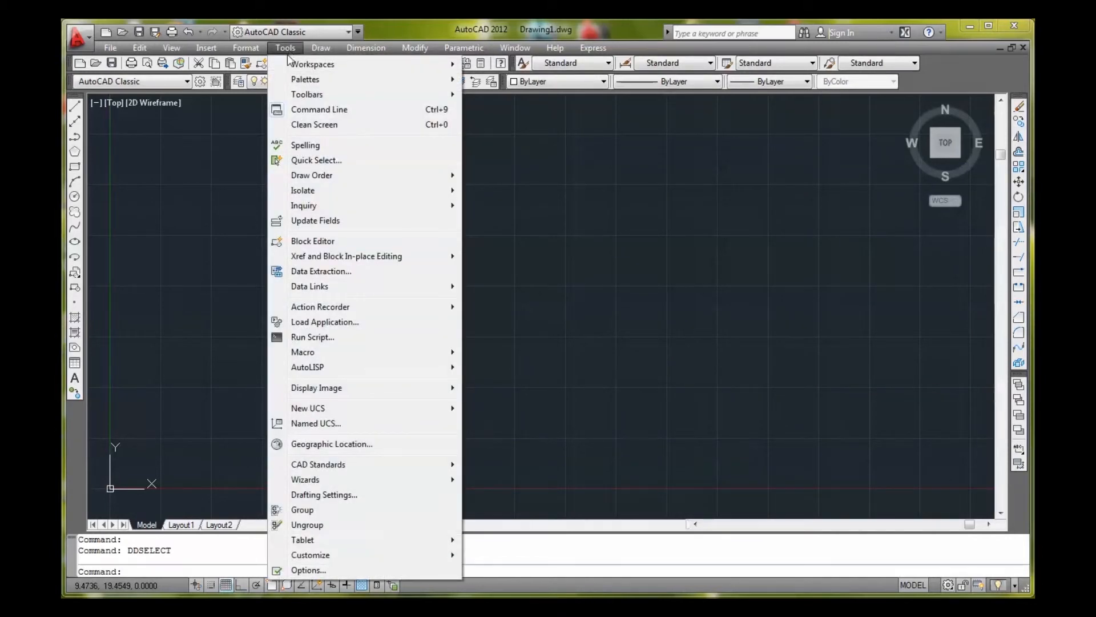
click(314, 570)
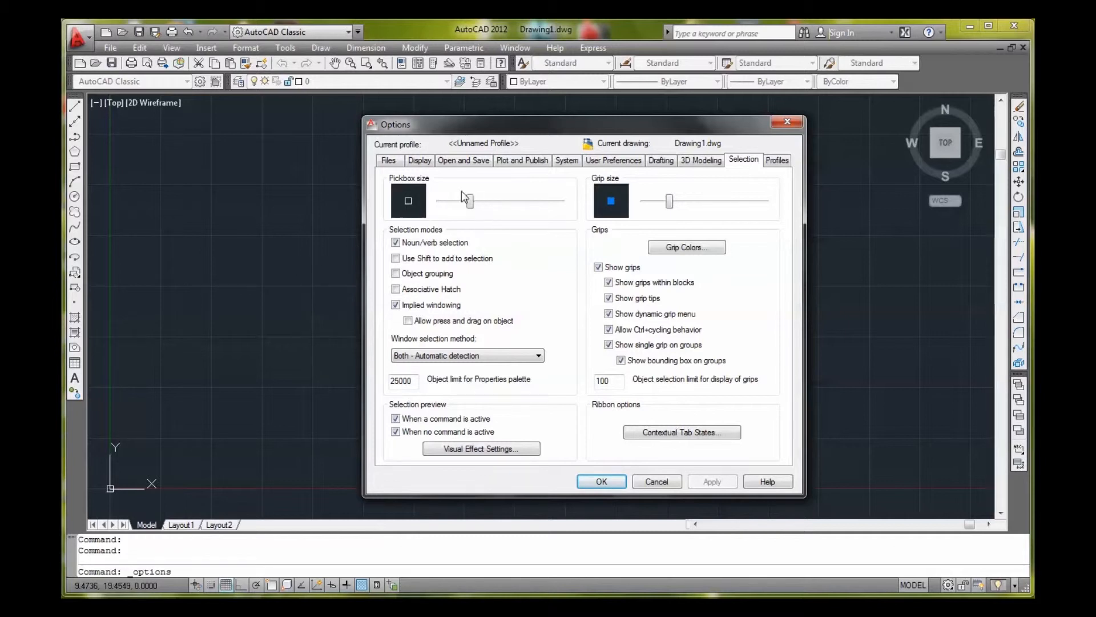
mouse_move(470, 201)
mouse_down()
mouse_move(488, 201)
mouse_move(476, 201)
mouse_up()
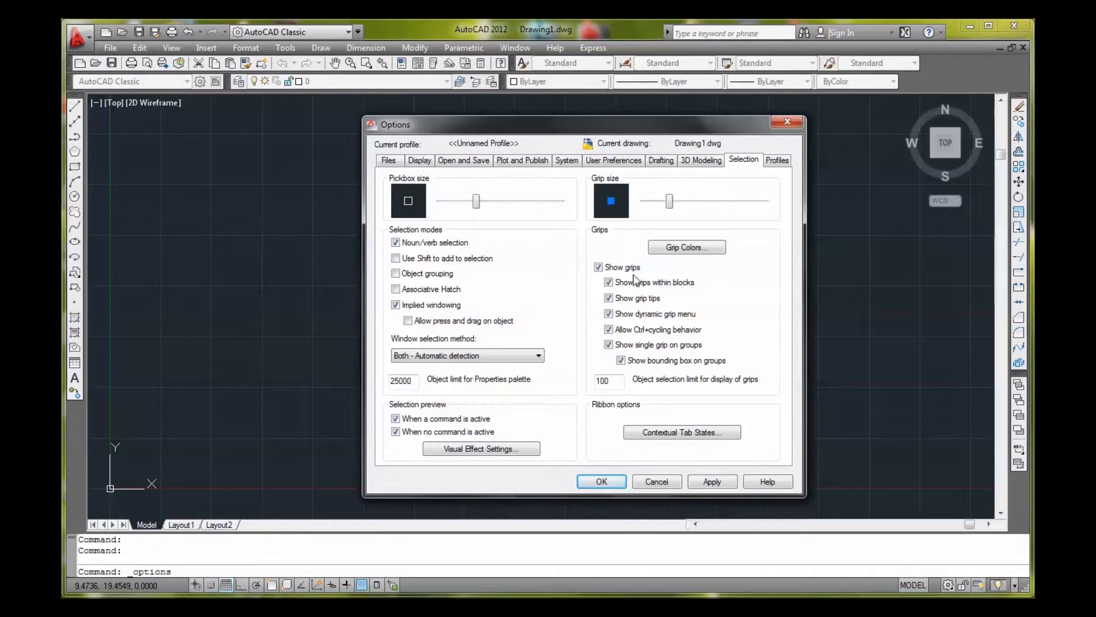
Step: Enable shortcut menus in the drawing area, set right-click to Repeat Last Command in Default and Edit modes, and apply the options
click(421, 161)
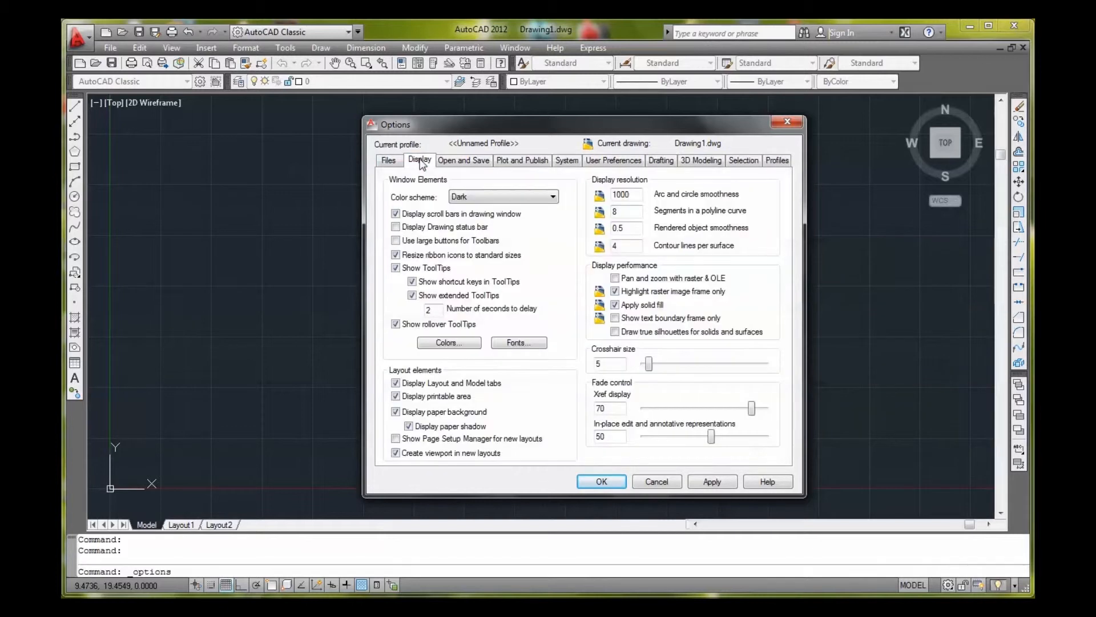
click(601, 166)
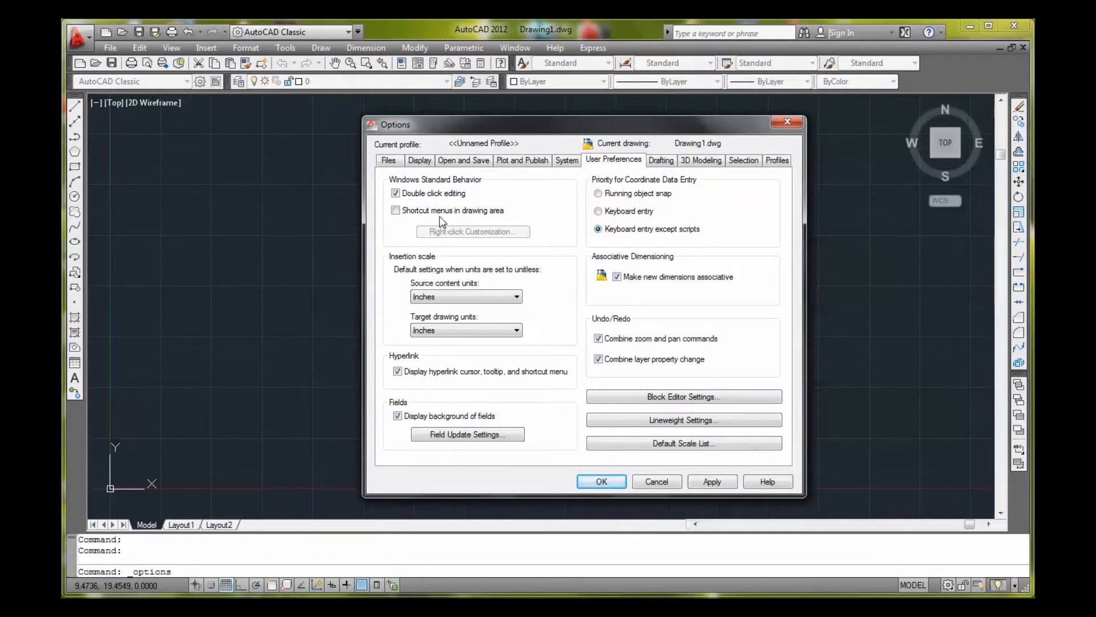
click(396, 211)
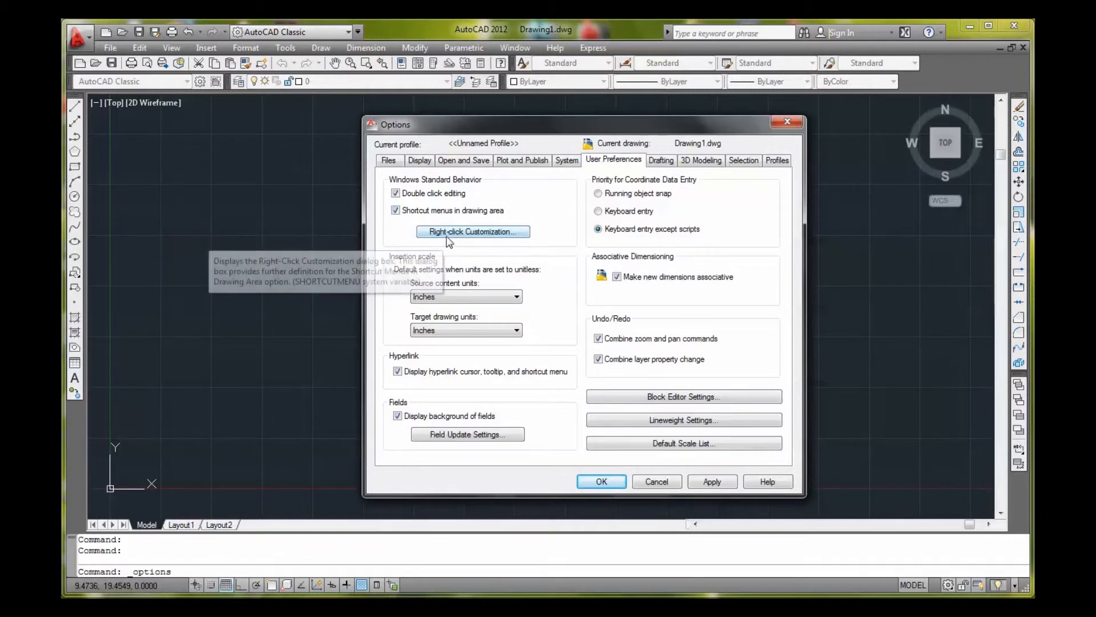
click(479, 230)
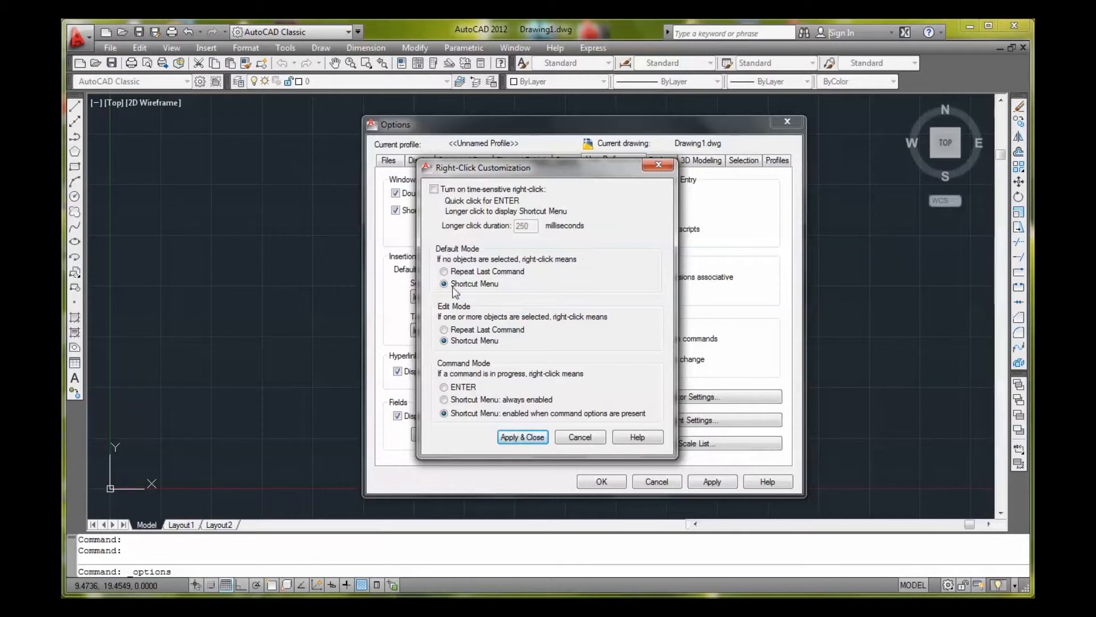
click(445, 272)
click(444, 330)
click(513, 437)
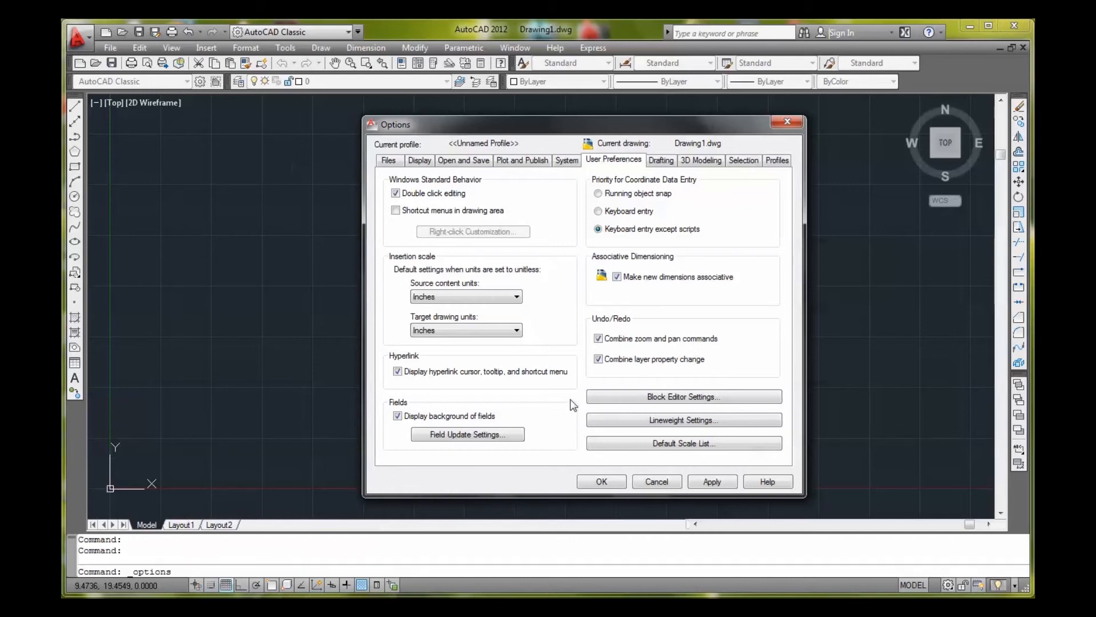
click(715, 480)
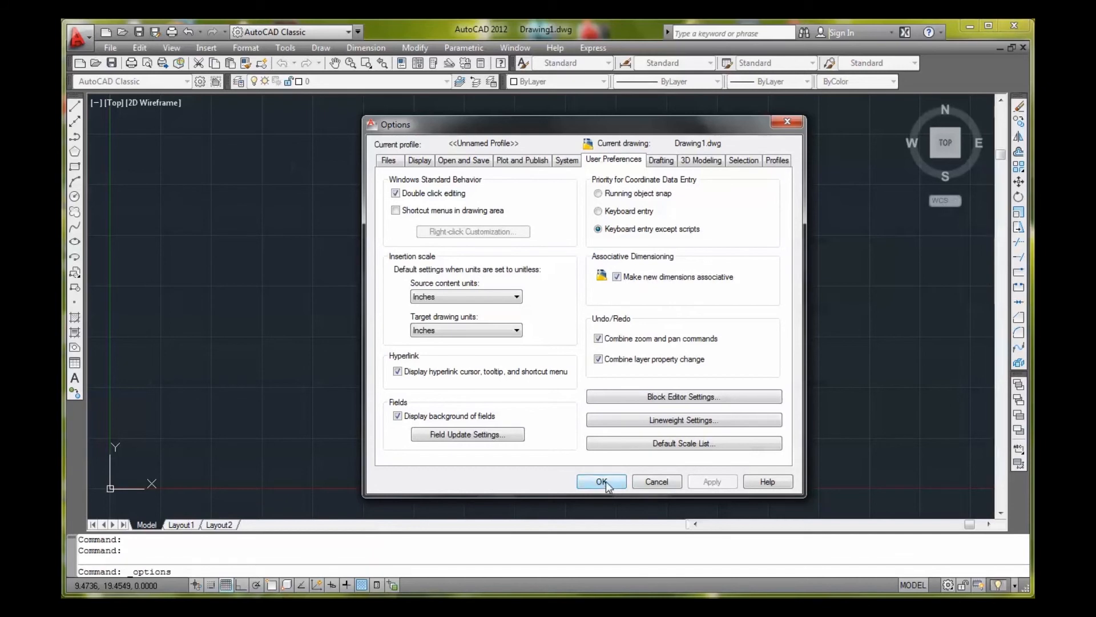
click(604, 481)
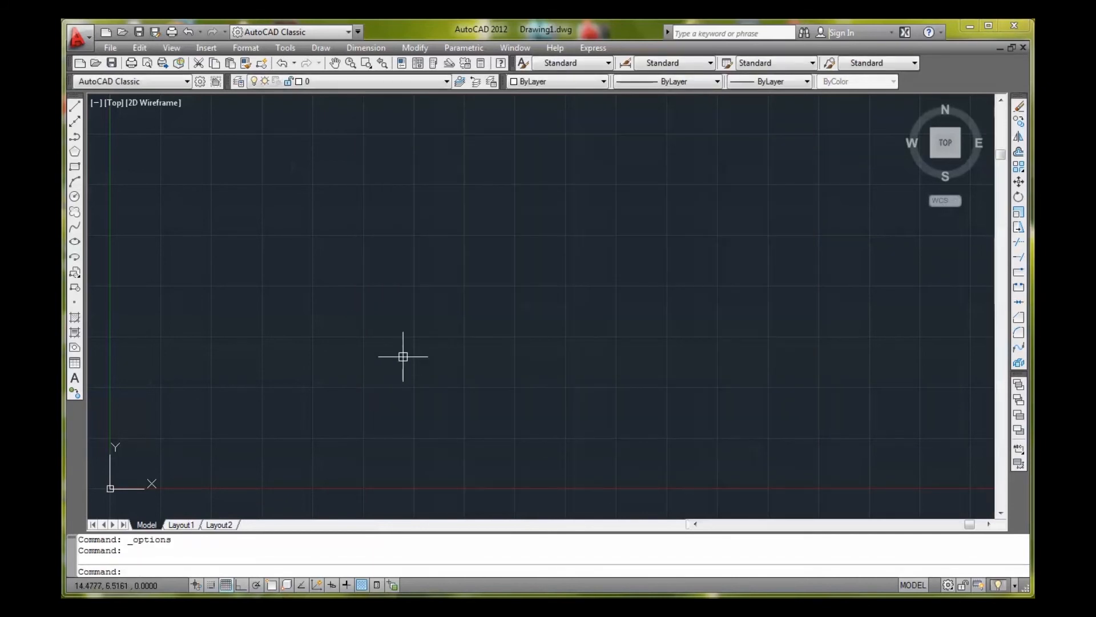